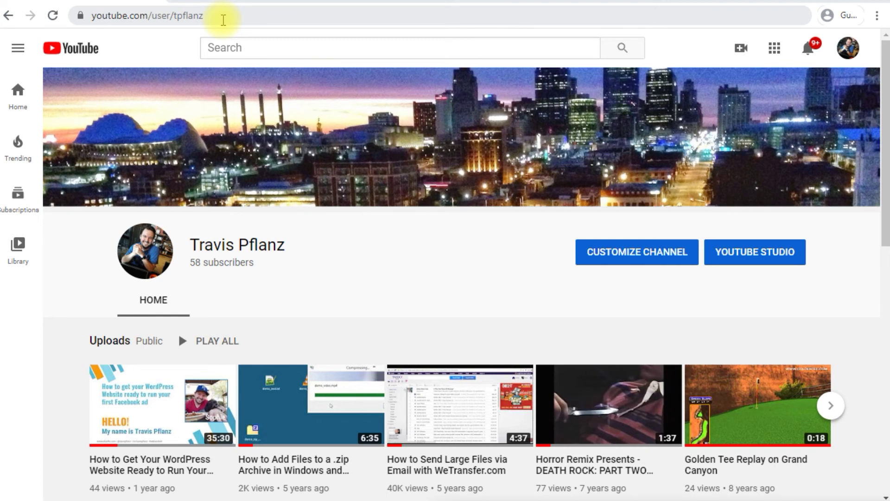
# Step: Go from the account menu to YouTube Studio, start Go live, and choose Webcam streaming
pyautogui.click(849, 48)
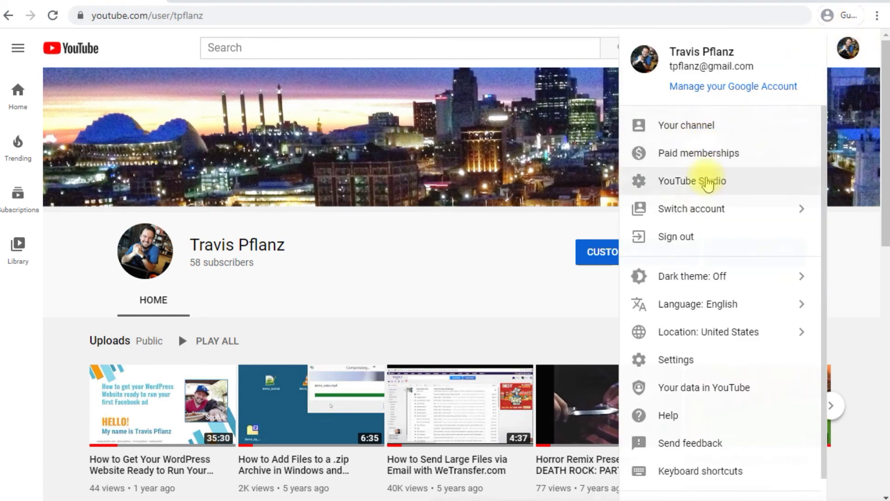
pyautogui.click(708, 181)
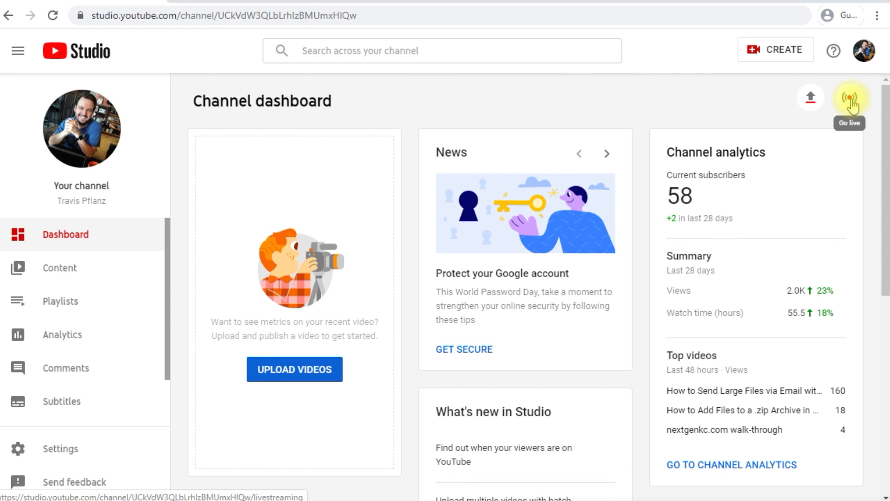
pyautogui.click(851, 99)
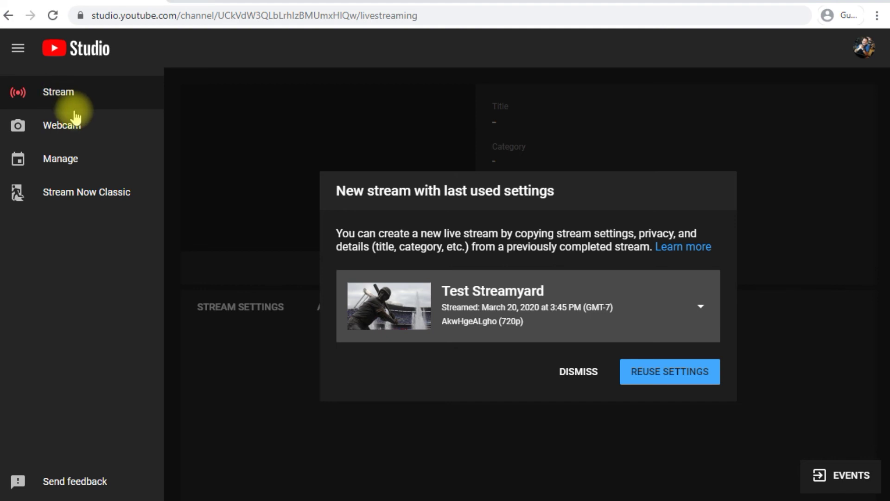
pyautogui.click(72, 132)
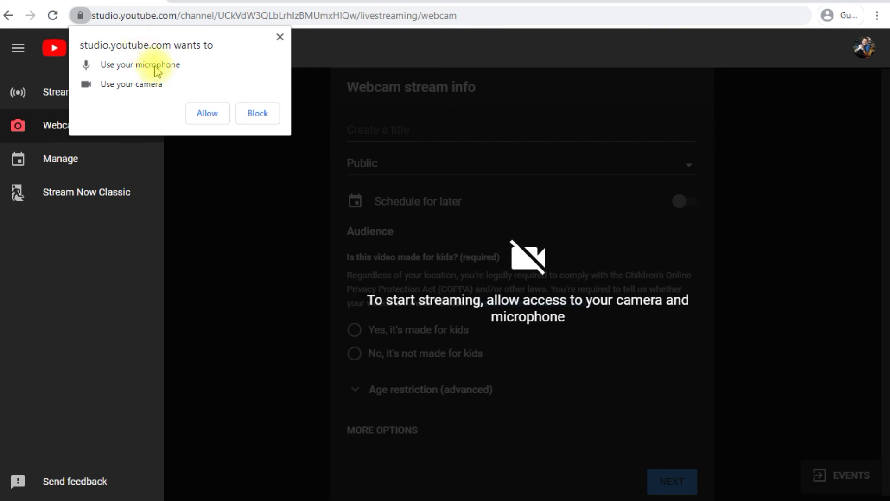
# Step: Allow camera and microphone access and title the stream 'Test Streaming YouTube with Webcam'
pyautogui.click(202, 117)
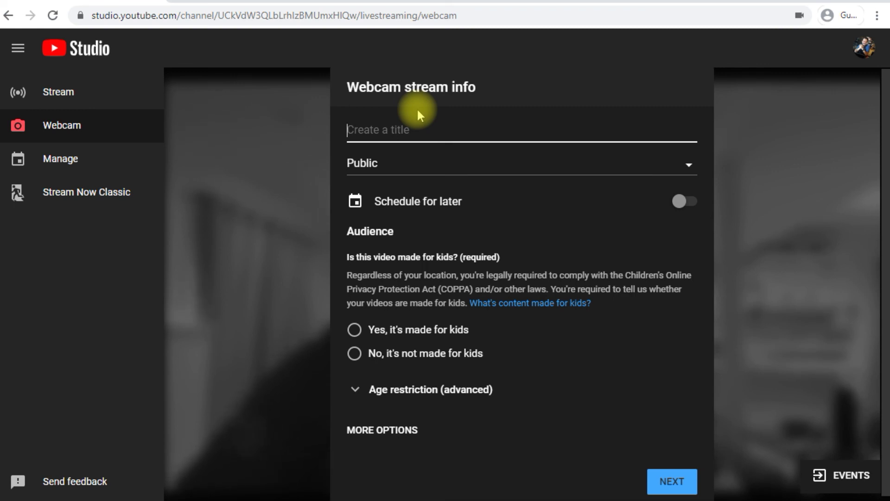
pyautogui.write('Tes')
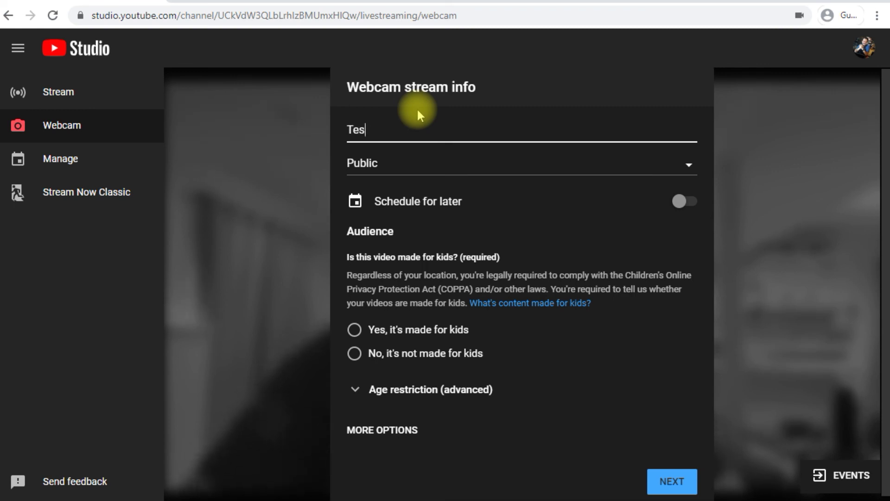
pyautogui.write('t Stream')
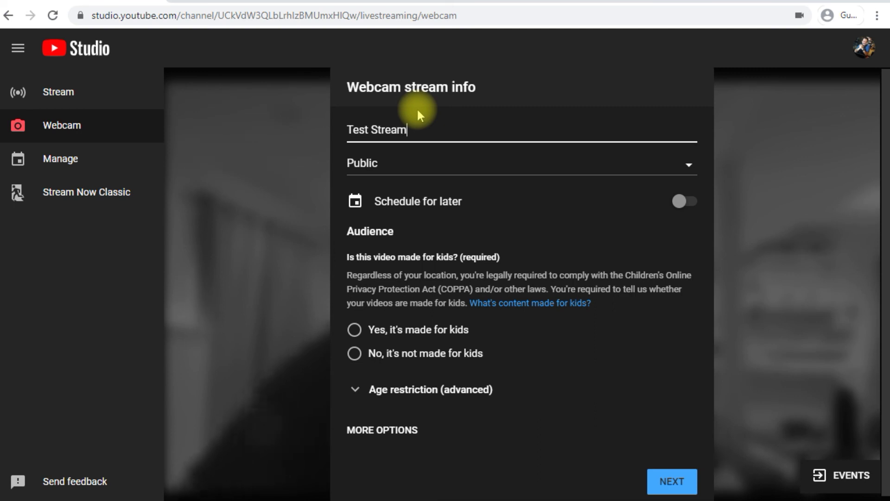
pyautogui.write('ing T')
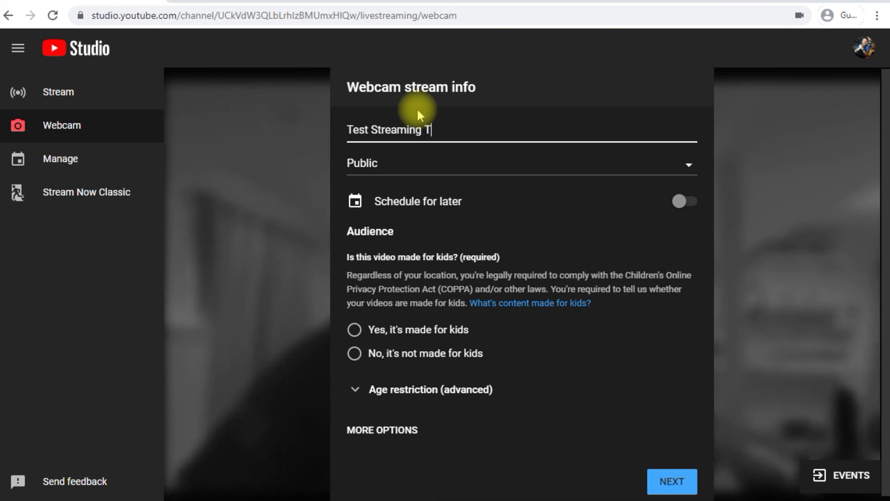
pyautogui.press('BackSpace')
pyautogui.write('YoutBue wit')
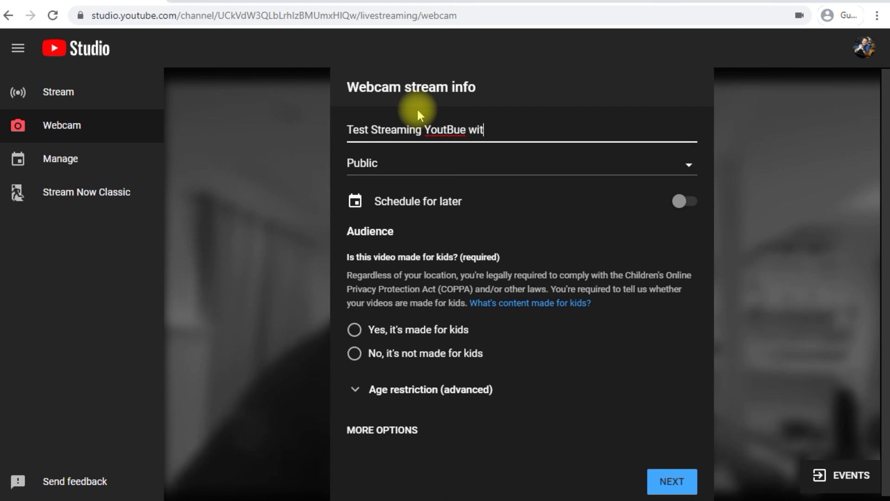
pyautogui.press('BackSpace')
pyautogui.press('BackSpace')
pyautogui.press('BackSpace')
pyautogui.press('BackSpace')
pyautogui.press('BackSpace')
pyautogui.press('BackSpace')
pyautogui.press('BackSpace')
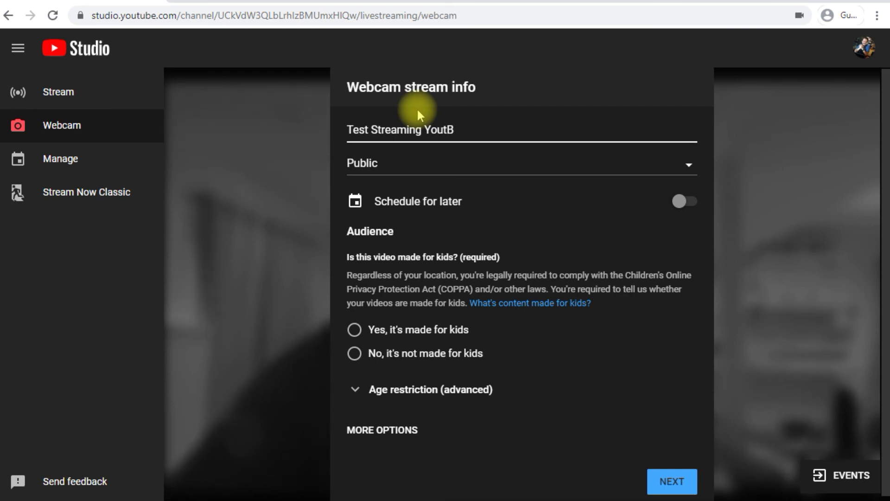
pyautogui.write('Tube wi')
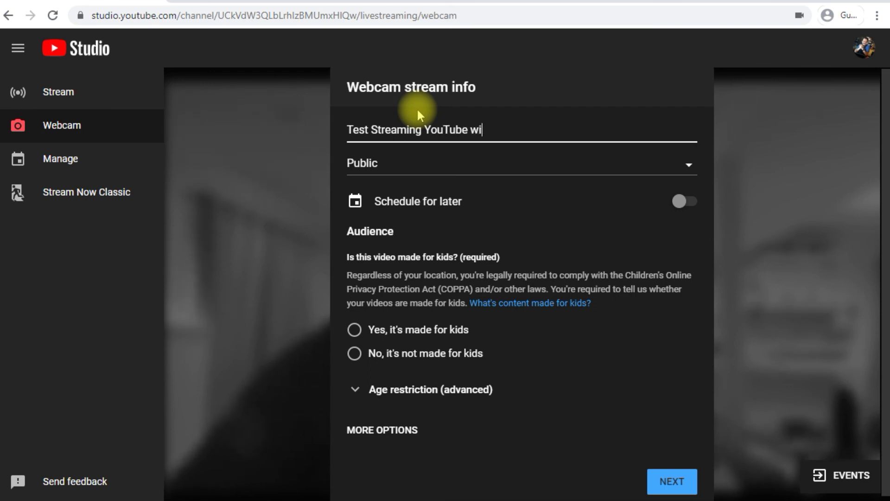
pyautogui.write('th Webcam')
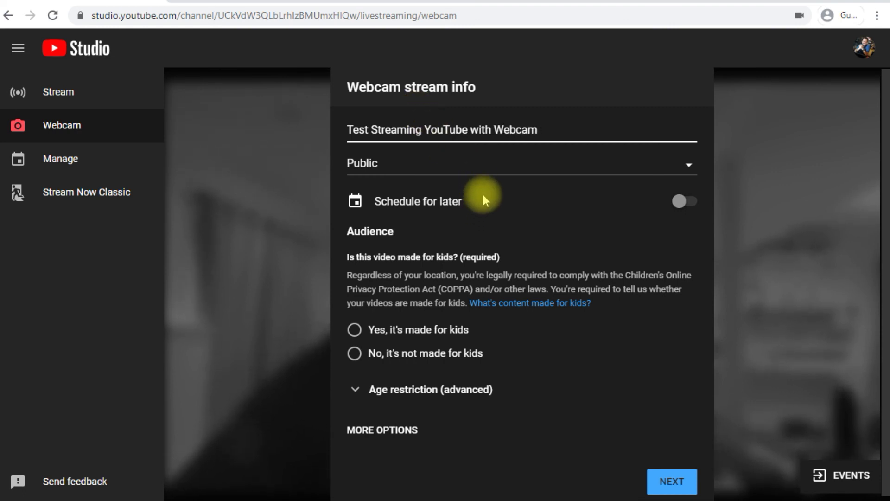
# Step: Keep visibility Public, schedule the start for 7:20 PM, and mark it not made for kids
pyautogui.click(465, 168)
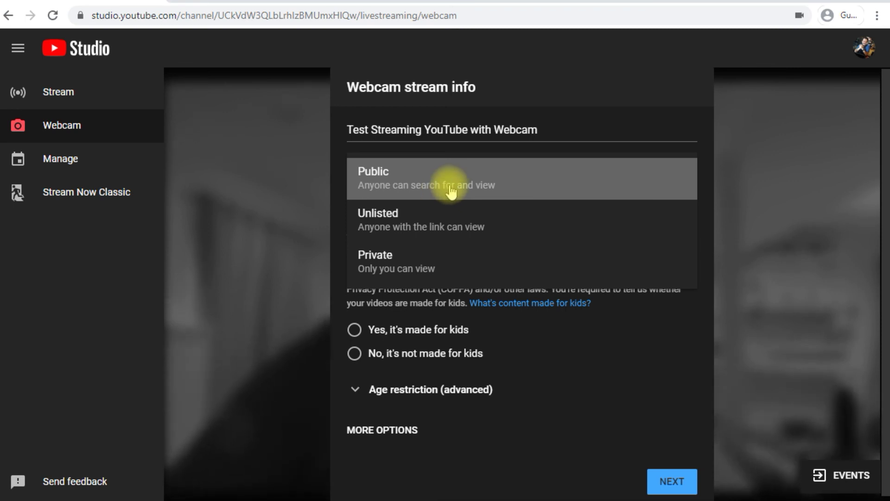
pyautogui.click(449, 186)
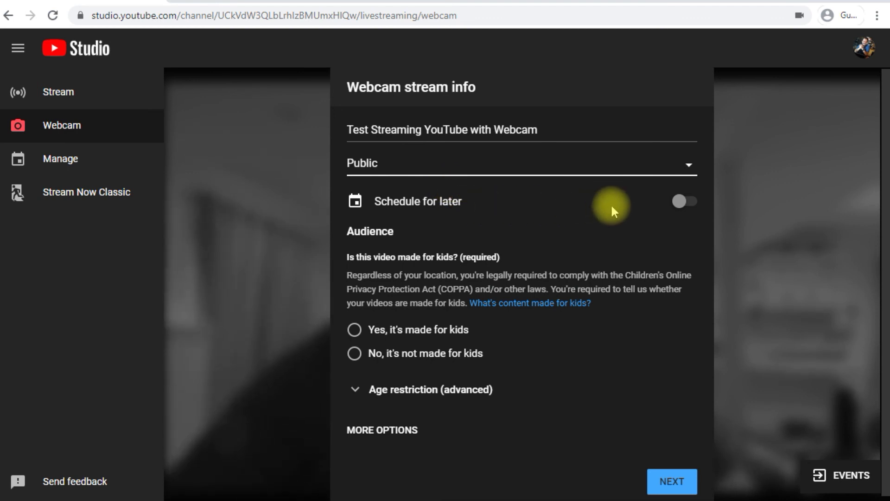
pyautogui.click(682, 204)
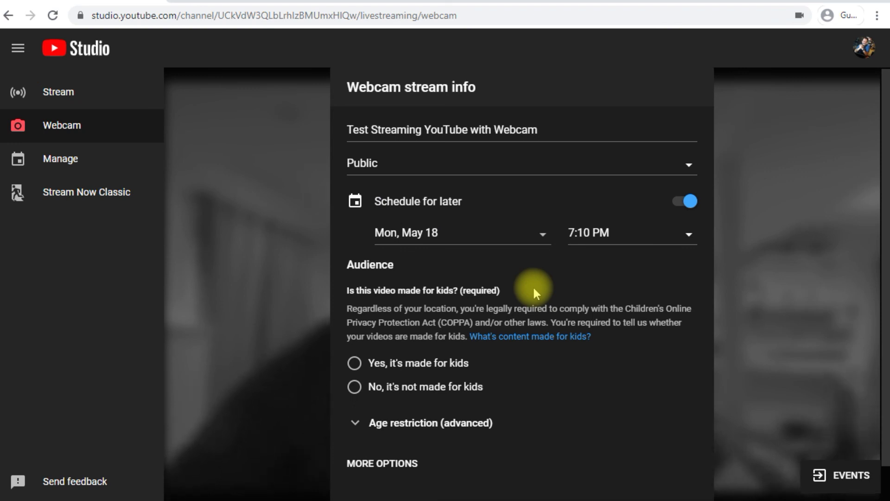
pyautogui.click(582, 234)
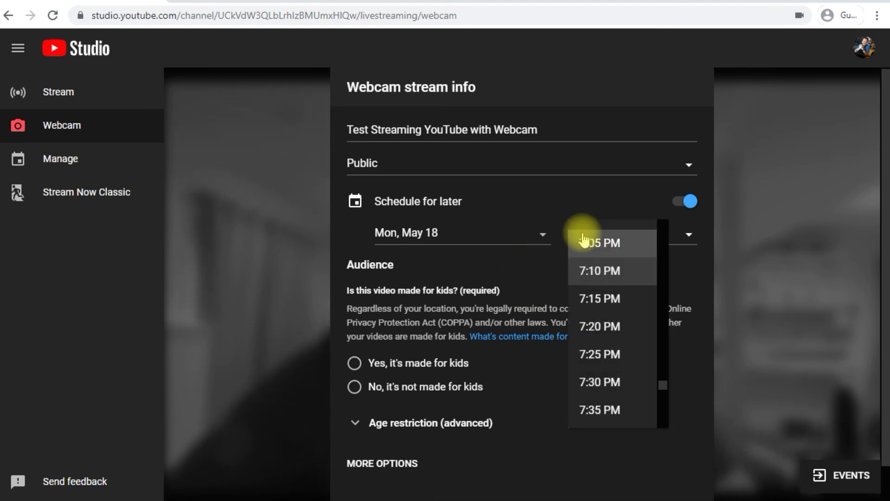
pyautogui.click(618, 330)
pyautogui.scroll(-1, 441, 257)
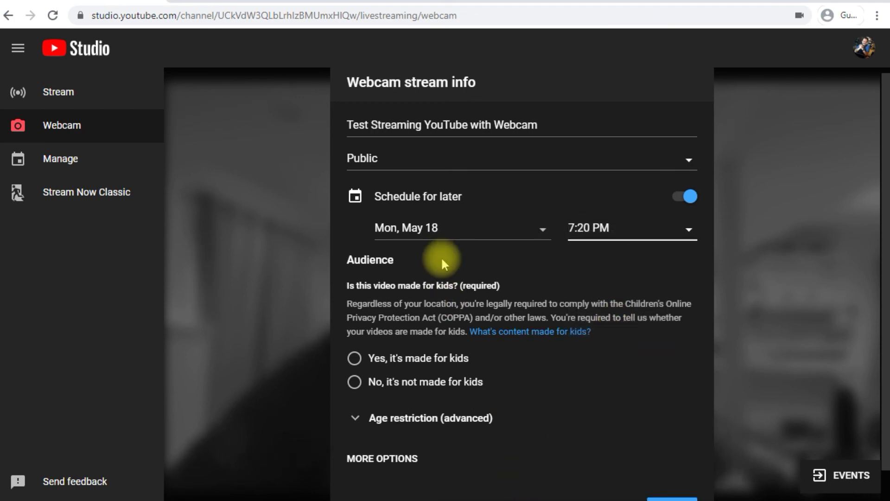
pyautogui.click(405, 351)
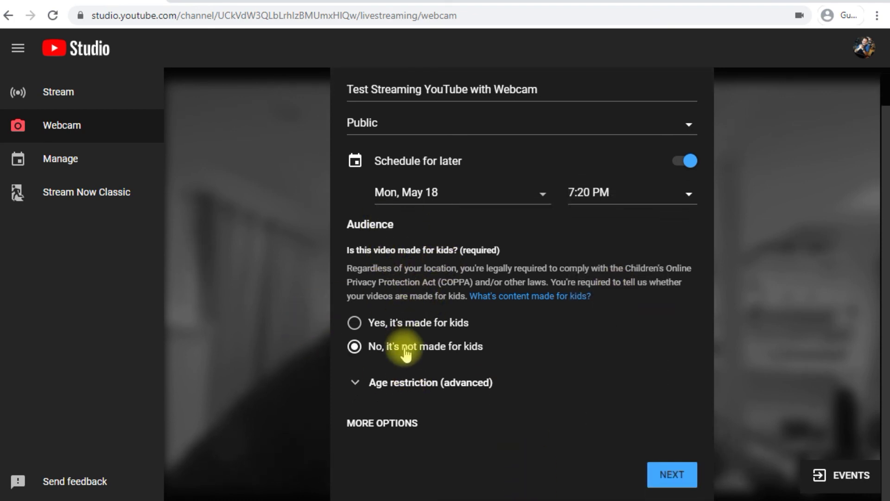
# Step: Expand the extra stream options and begin the description with 'Tes'
pyautogui.click(398, 424)
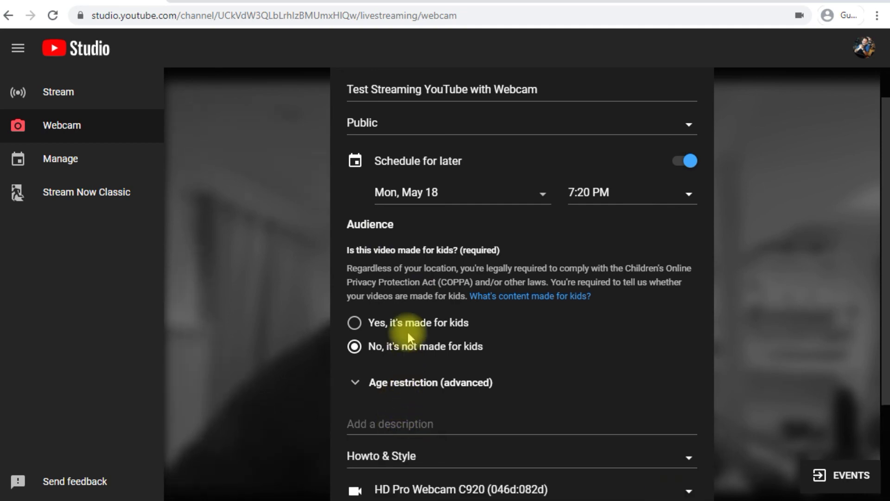
pyautogui.scroll(-3, 528, 372)
pyautogui.click(437, 291)
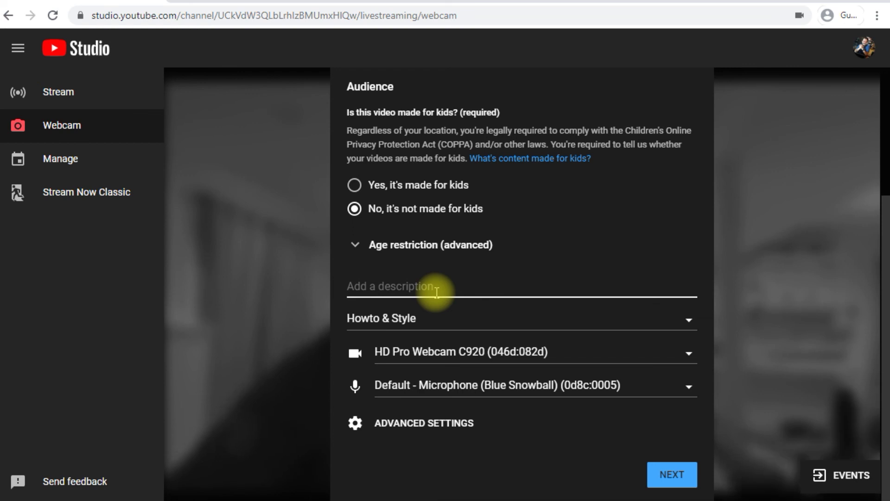
pyautogui.write('Test Description')
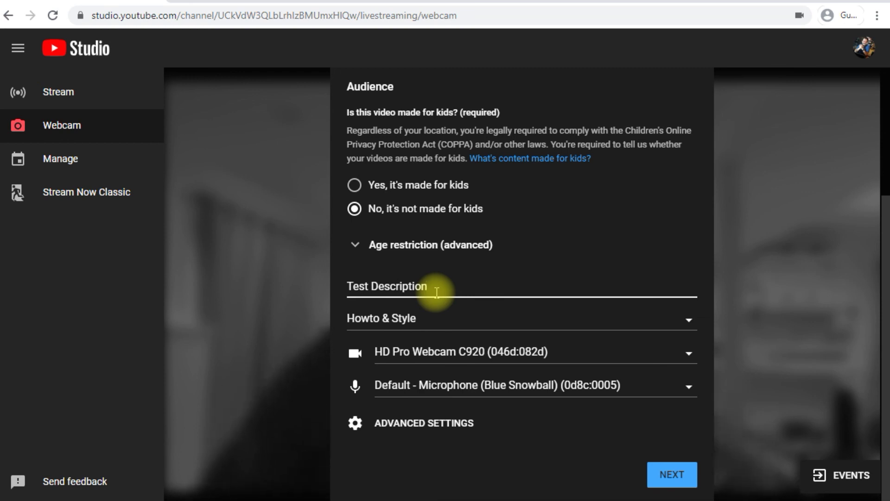
# Step: Choose Education from the stream category list
pyautogui.click(434, 318)
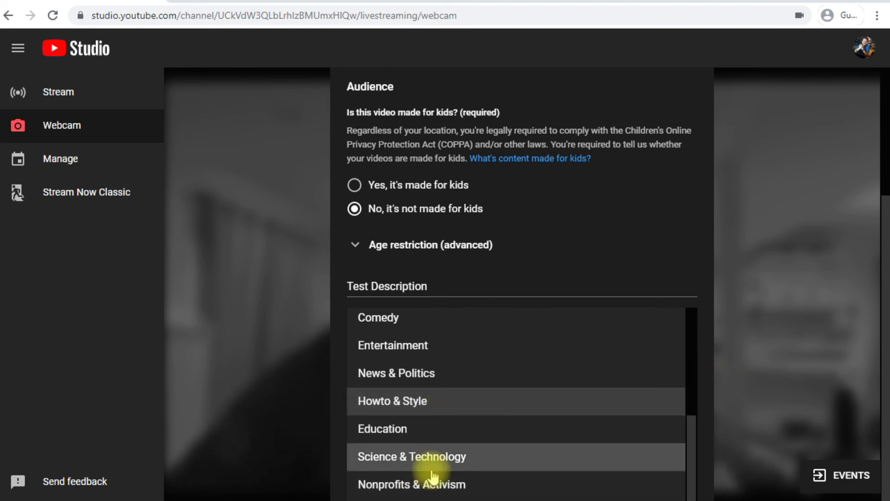
pyautogui.scroll(1, 434, 473)
pyautogui.scroll(3, 434, 473)
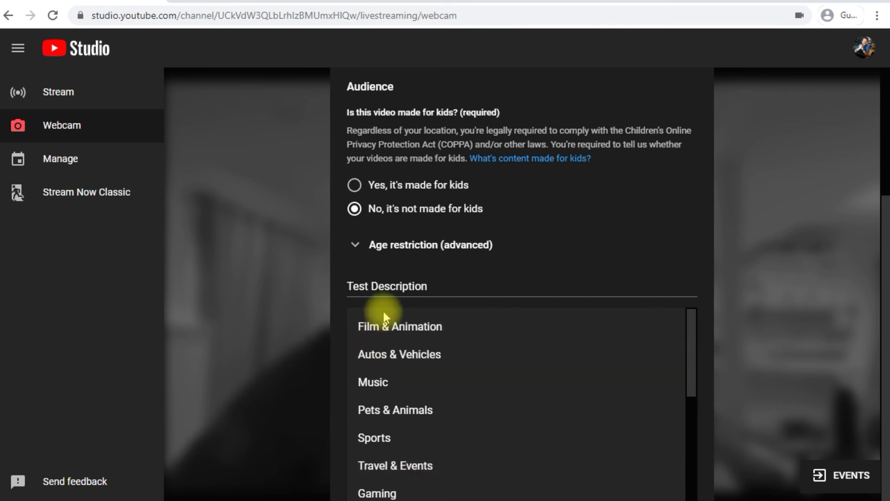
pyautogui.scroll(-4, 416, 343)
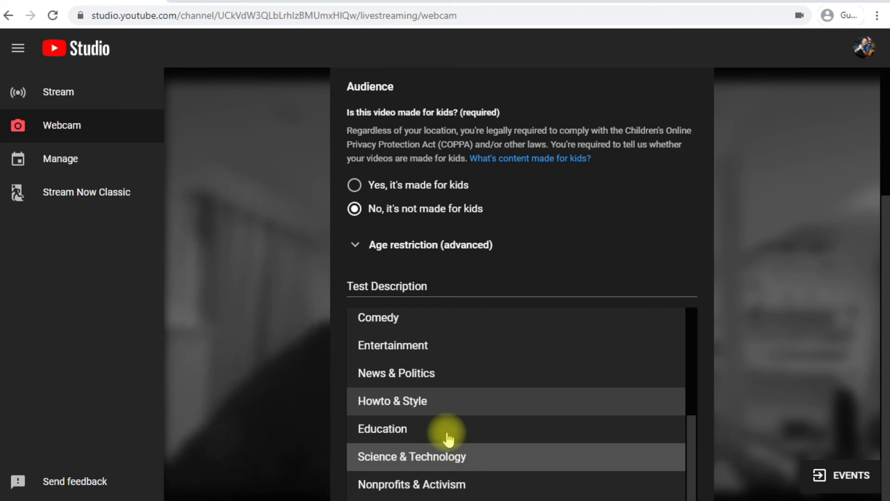
pyautogui.click(421, 434)
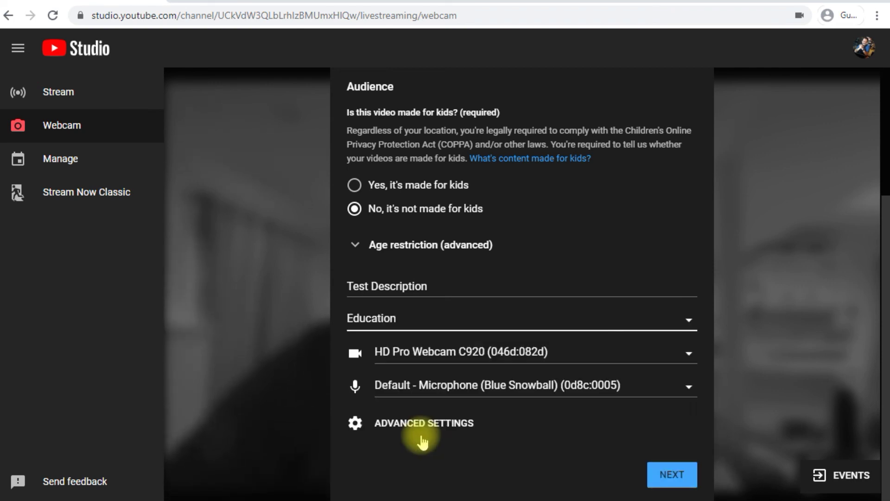
# Step: Select HD Pro Webcam C920 as camera and Default - Microphone (Blue Snowball) as mic
pyautogui.click(452, 360)
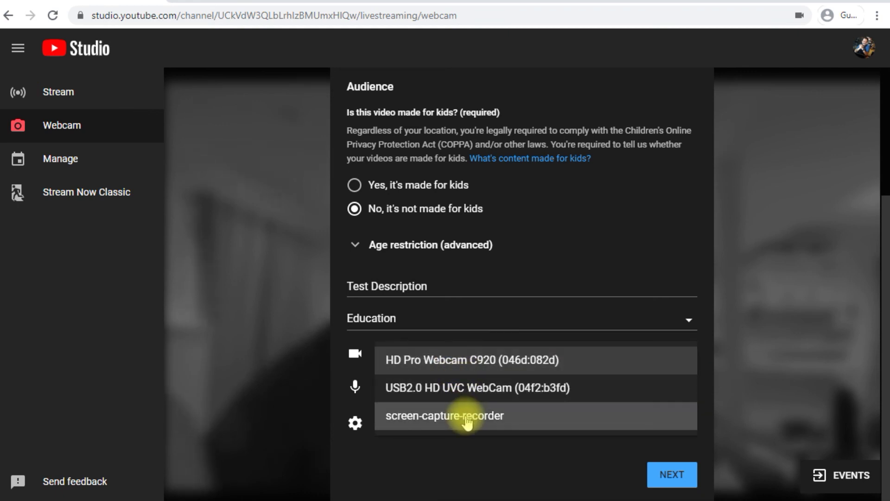
pyautogui.click(462, 362)
pyautogui.click(460, 395)
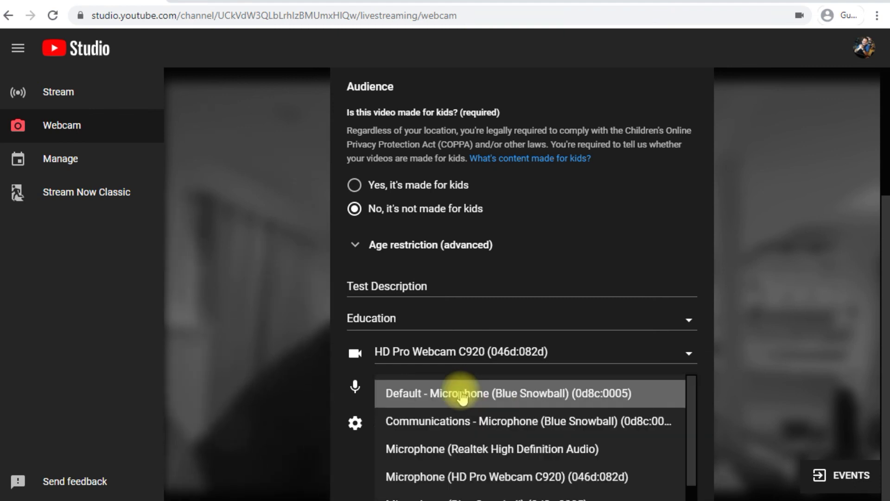
pyautogui.click(552, 394)
# Step: Check the stream's advanced chat settings, then return to the stream details
pyautogui.click(469, 436)
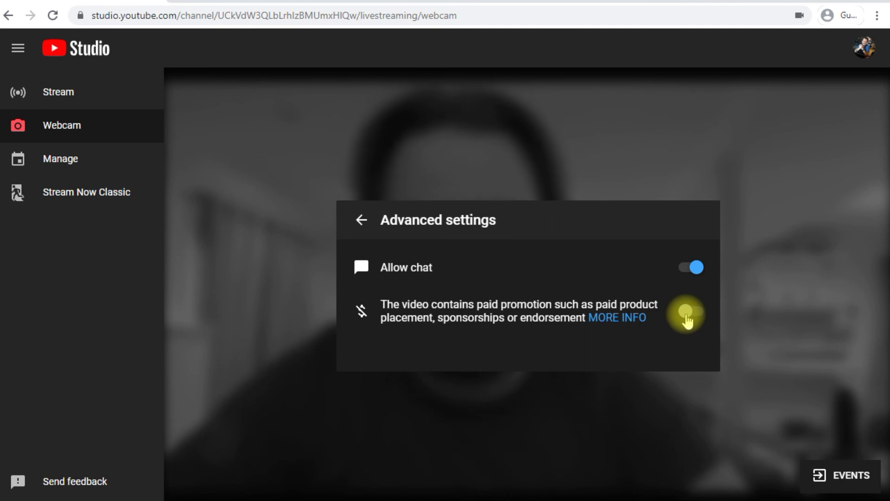
pyautogui.click(369, 232)
pyautogui.scroll(-4, 536, 338)
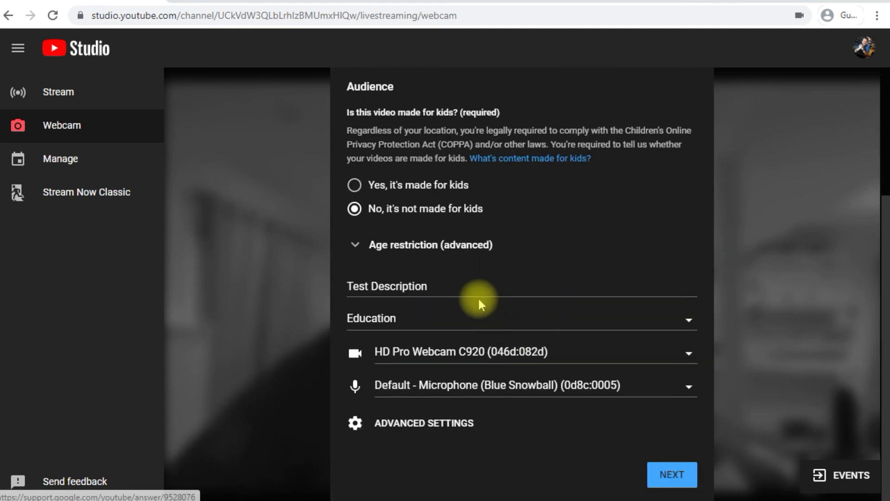
pyautogui.scroll(3, 478, 297)
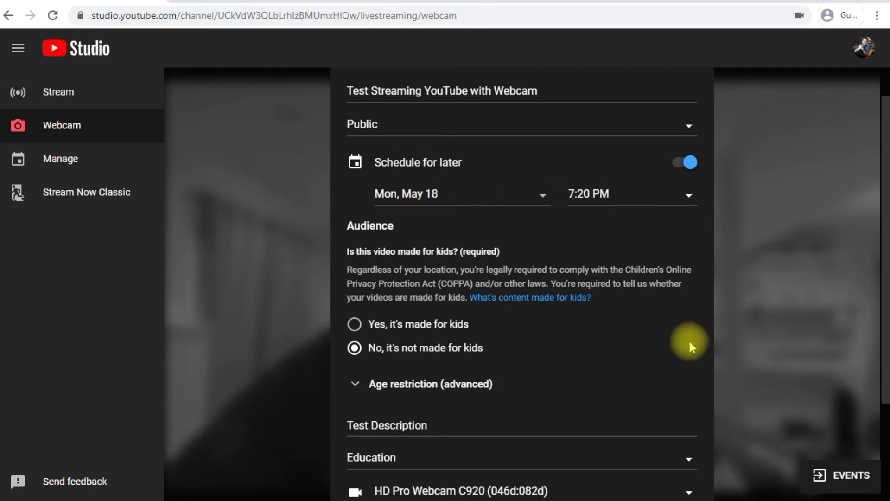
pyautogui.scroll(-3, 529, 370)
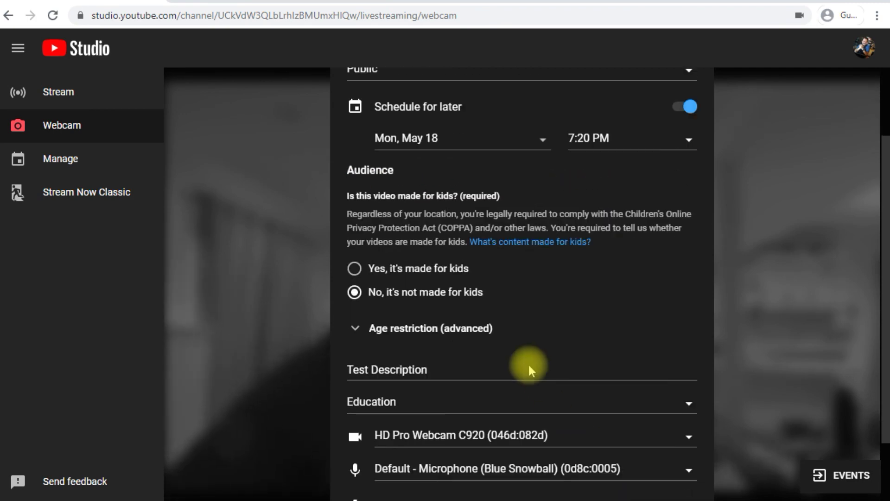
# Step: Proceed to the webcam thumbnail capture and bring up the stream preview
pyautogui.click(667, 478)
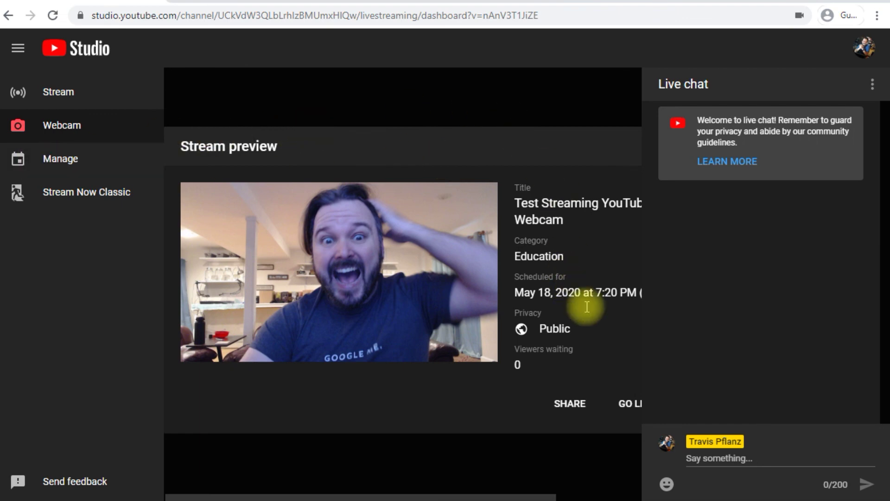
pyautogui.moveTo(437, 320)
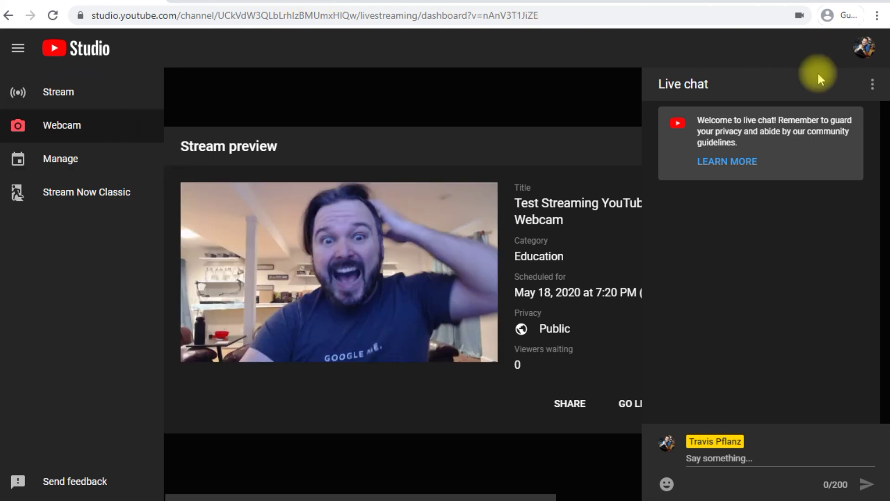
# Step: Load the channel's public youtube.com page in the address bar
pyautogui.click(226, 17)
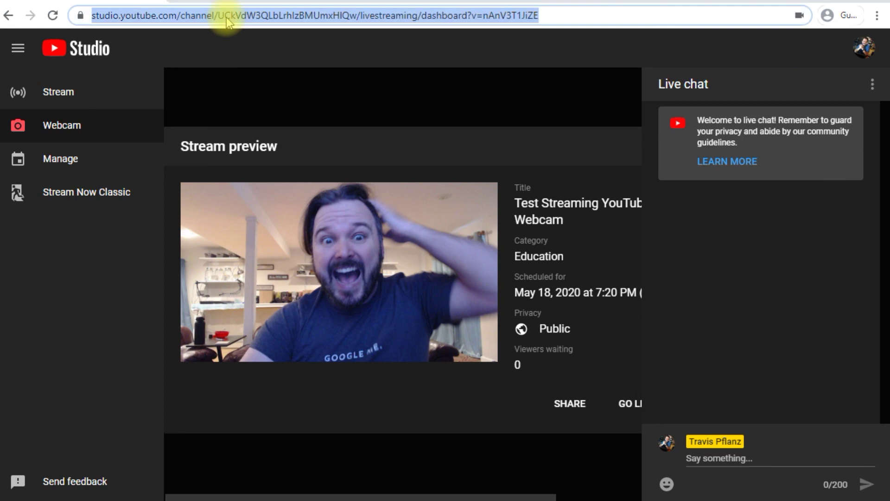
pyautogui.write('s')
pyautogui.press('BackSpace')
pyautogui.write('you')
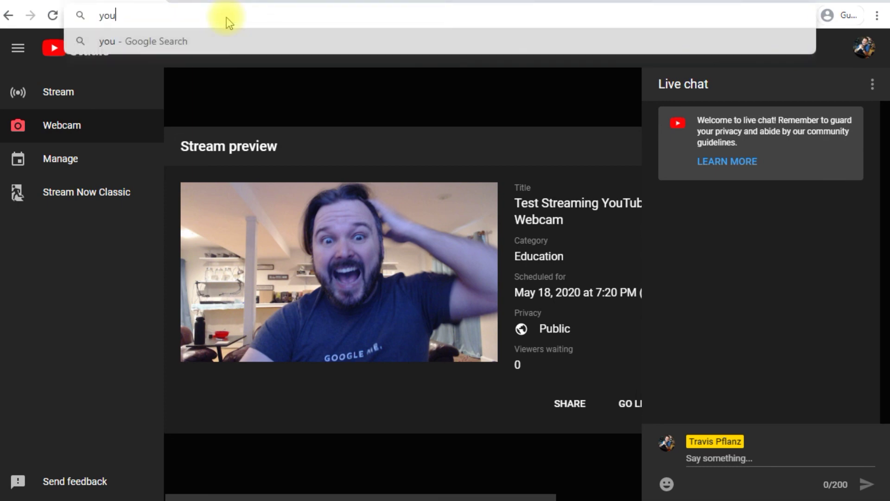
pyautogui.write('tube.com/tr')
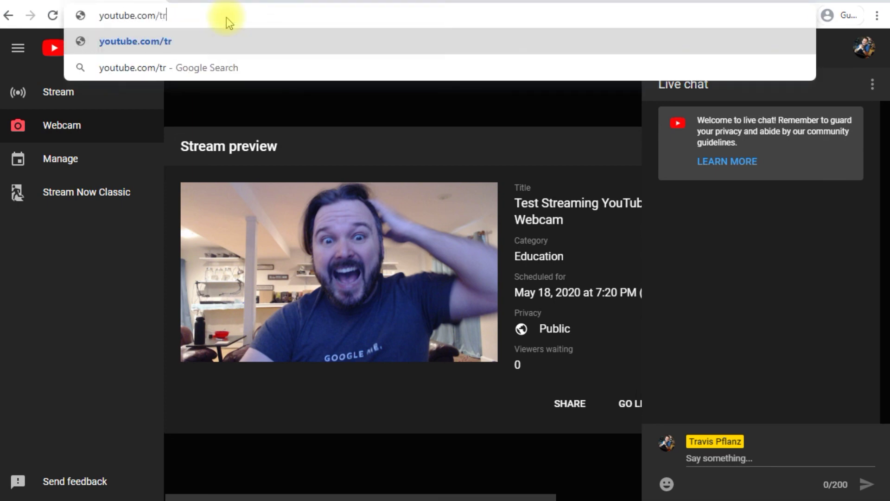
pyautogui.press('BackSpace')
pyautogui.write('pflan')
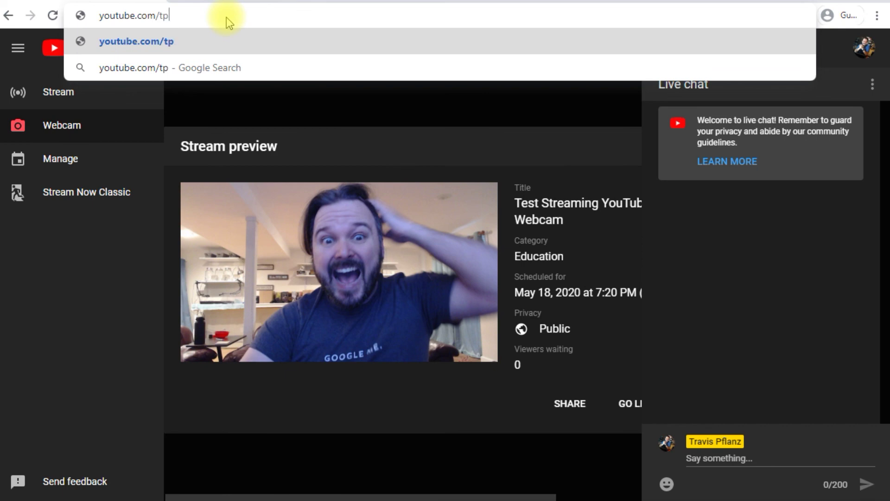
pyautogui.write('z')
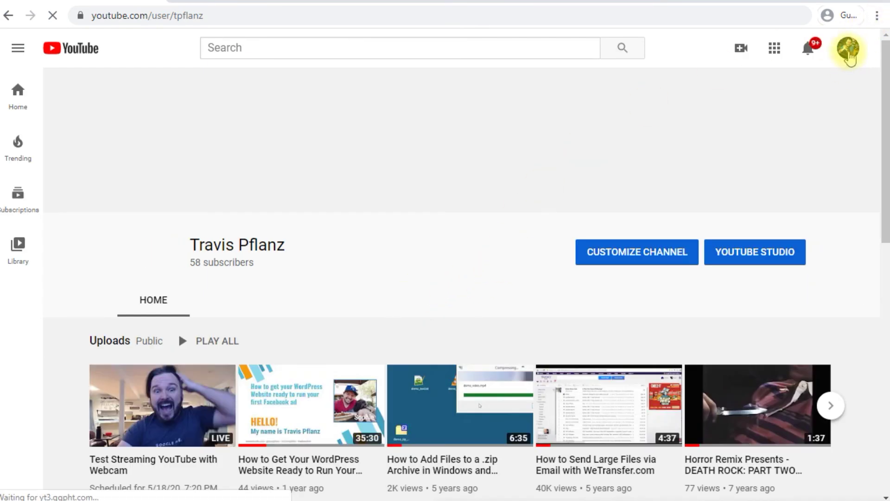
# Step: Scroll the channel page in the second browser, signed in as a subscribed viewer
pyautogui.scroll(-3, 176, 442)
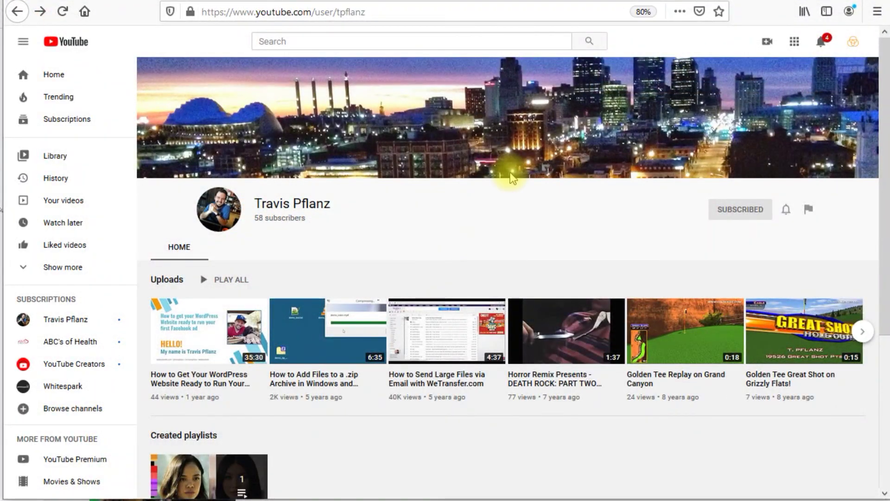
# Step: Reload the channel page and view the scheduled stream's watch page with countdown and chat
pyautogui.click(62, 11)
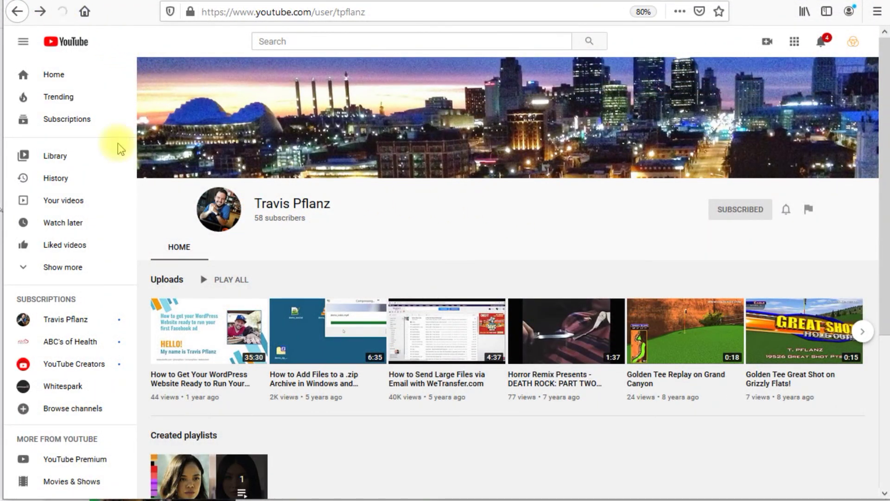
pyautogui.click(199, 435)
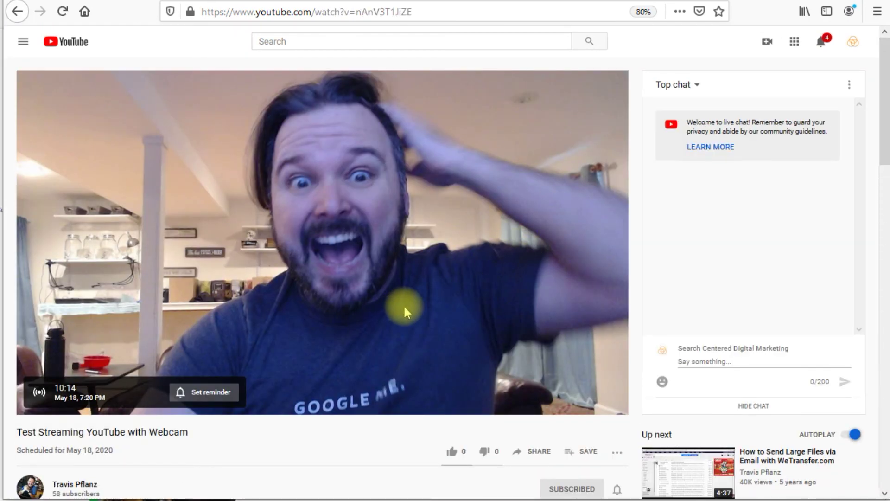
pyautogui.scroll(-2, 404, 308)
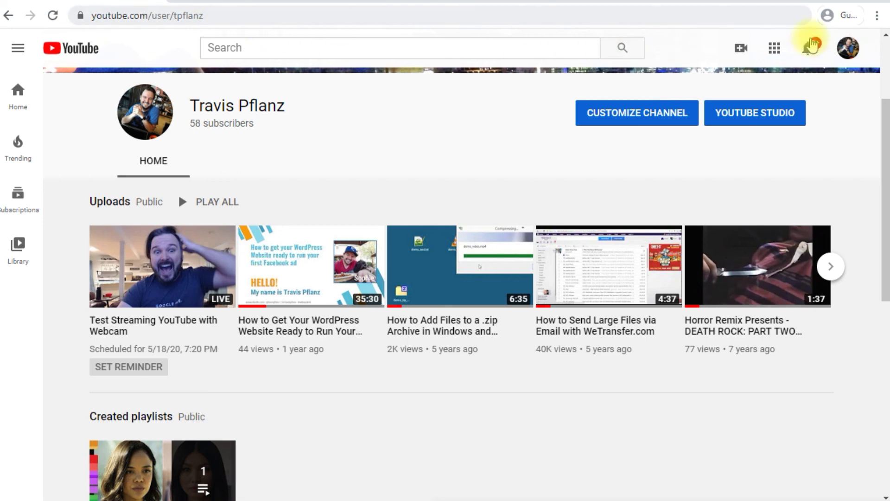
# Step: Reach Studio's live area via the account menu and open Webcam > Manage to list upcoming streams
pyautogui.click(847, 52)
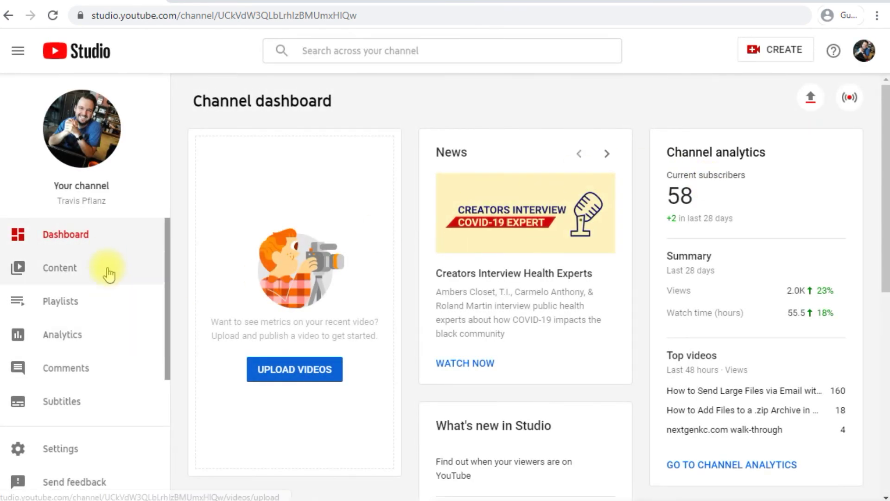
pyautogui.click(850, 97)
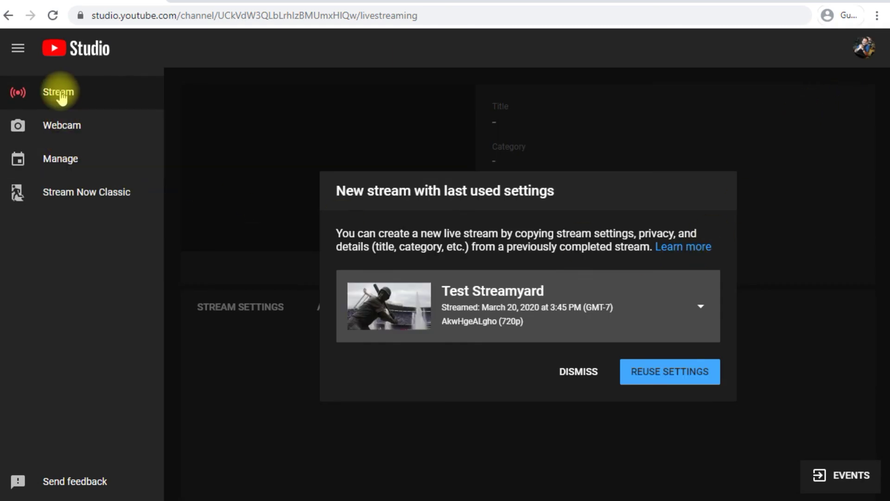
pyautogui.click(69, 125)
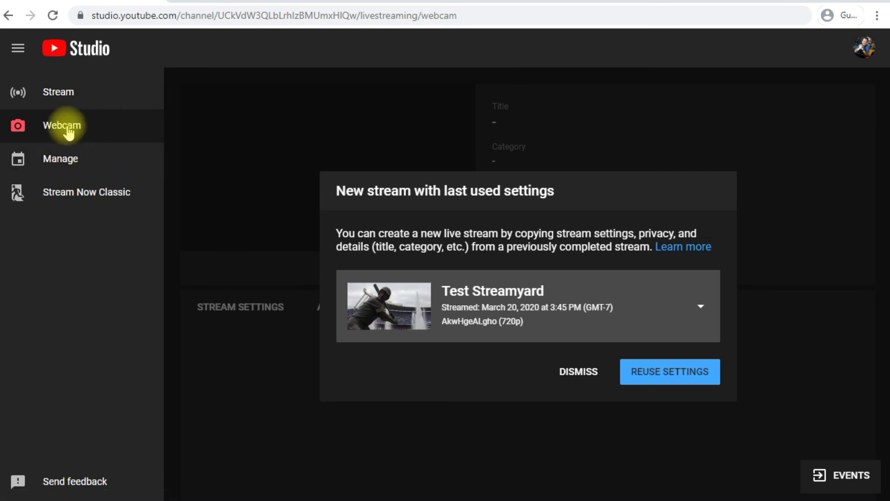
pyautogui.click(79, 160)
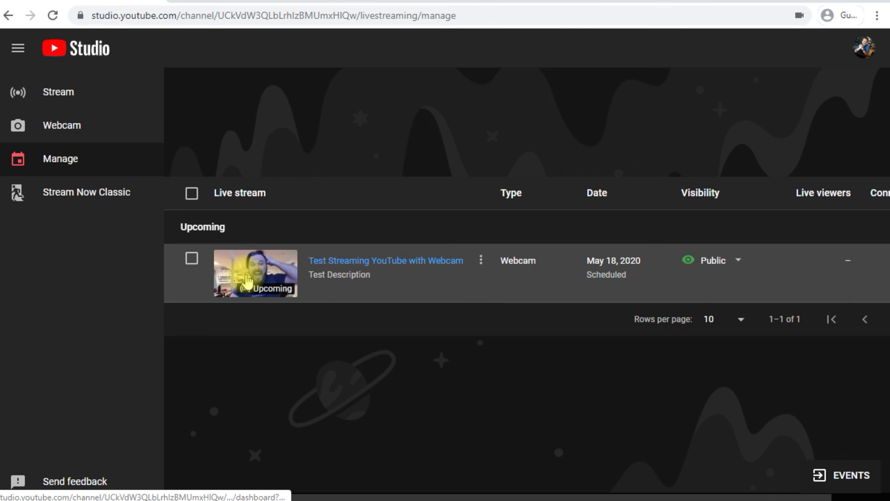
pyautogui.click(363, 260)
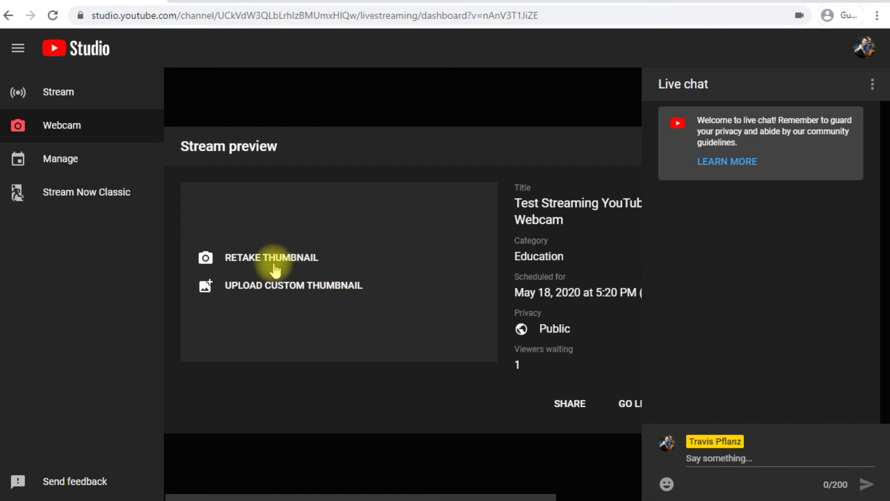
pyautogui.click(278, 293)
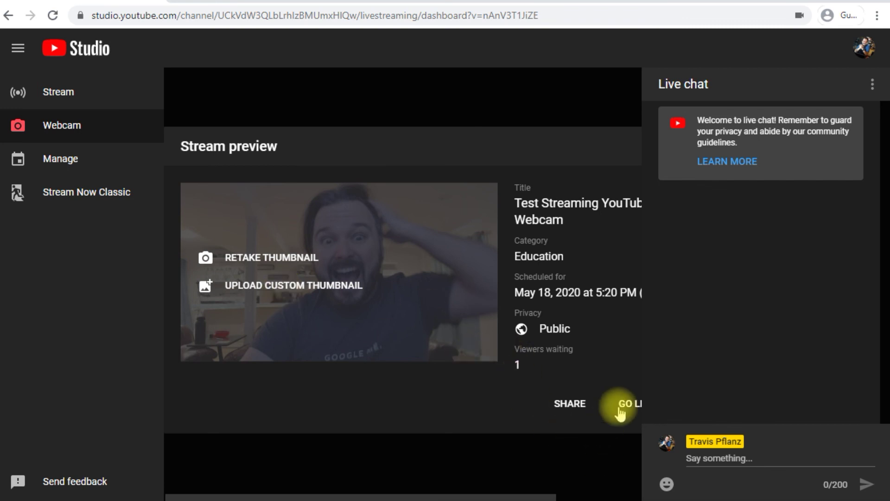
# Step: Pop the live chat into its own window, drag it aside, and start the live broadcast
pyautogui.click(872, 89)
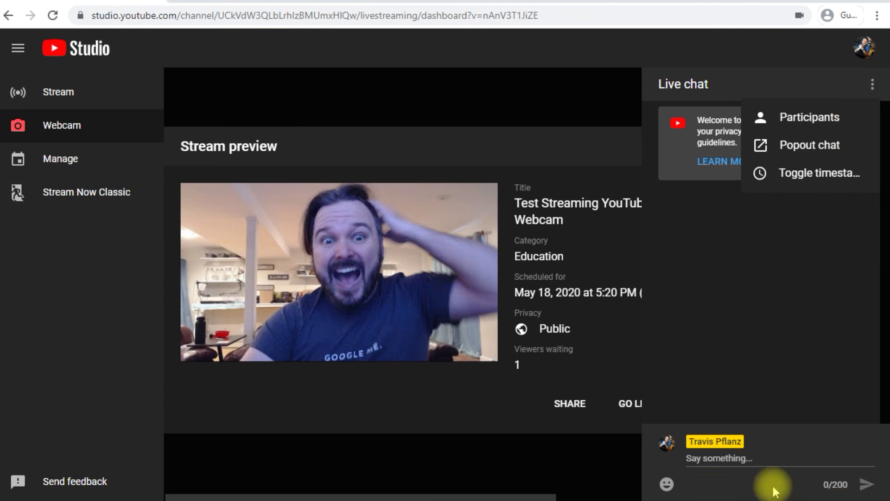
pyautogui.click(809, 145)
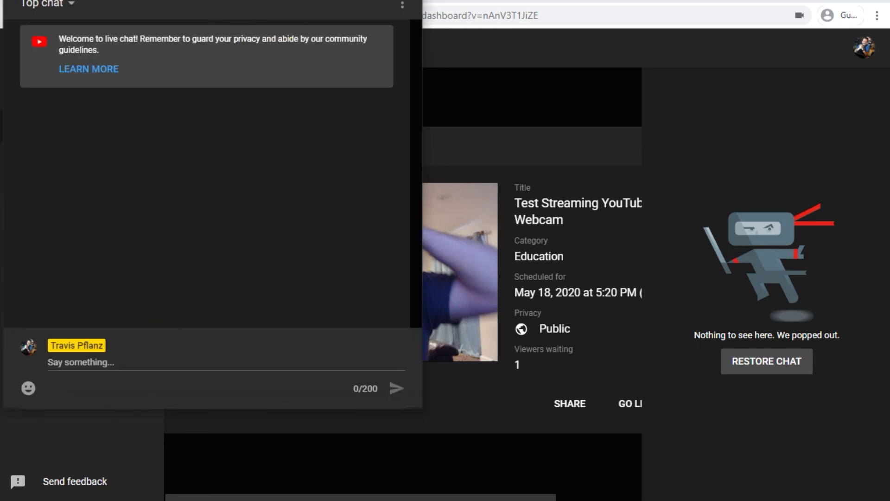
pyautogui.moveTo(149, 1); pyautogui.dragTo(889, 124)
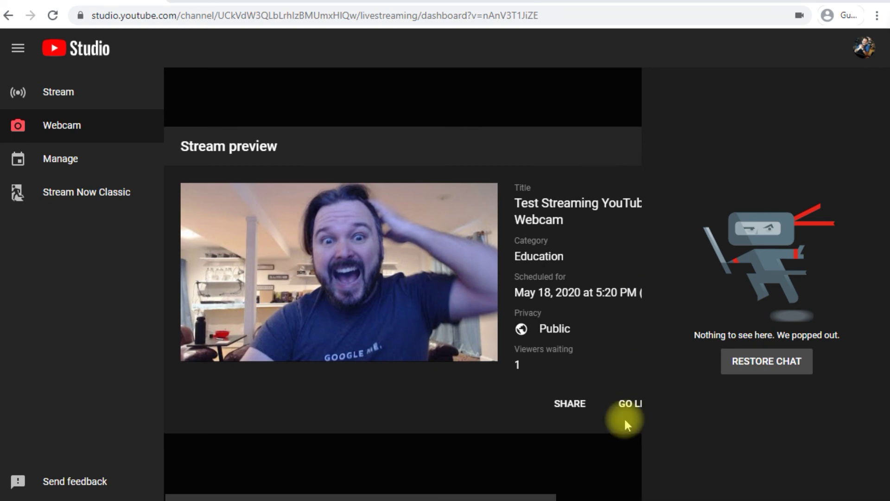
pyautogui.click(626, 404)
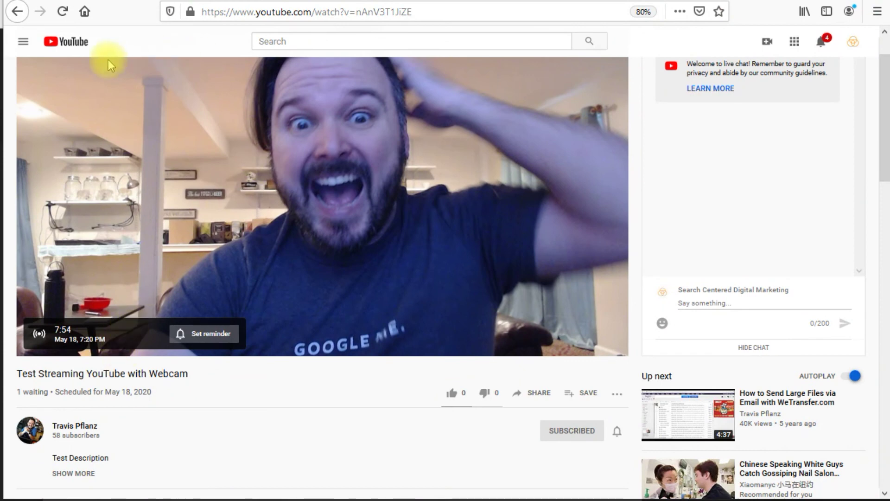
# Step: Reload the viewer's watch page, pause and resume the live video, then return to Studio
pyautogui.click(63, 12)
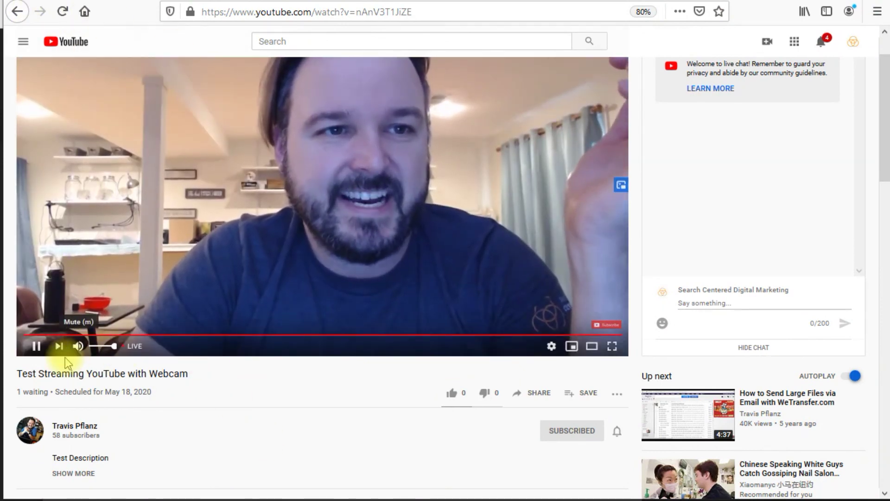
pyautogui.click(36, 346)
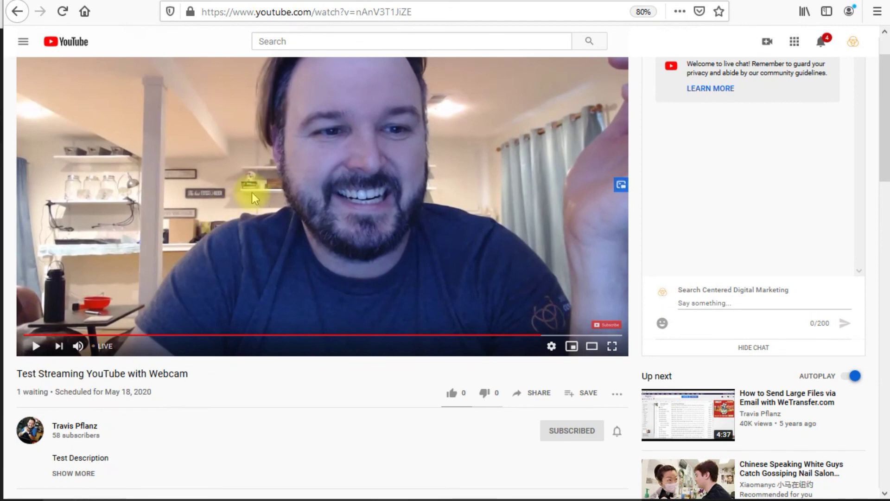
pyautogui.click(34, 348)
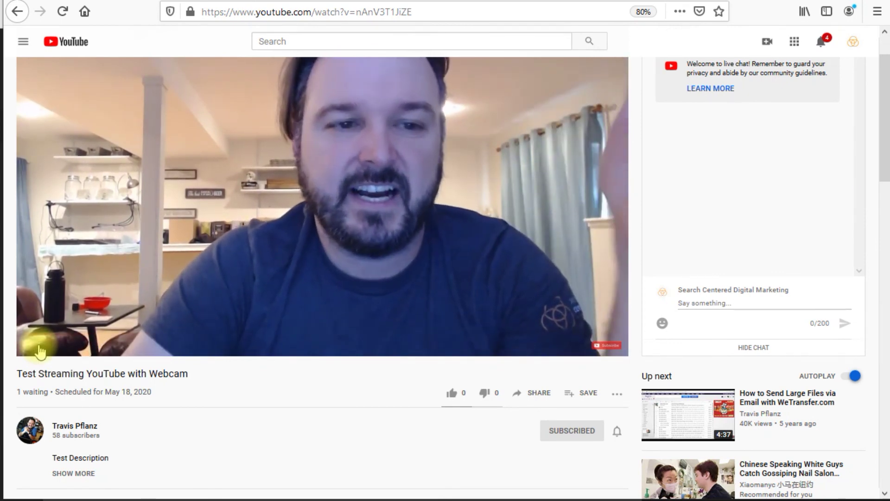
pyautogui.click(37, 347)
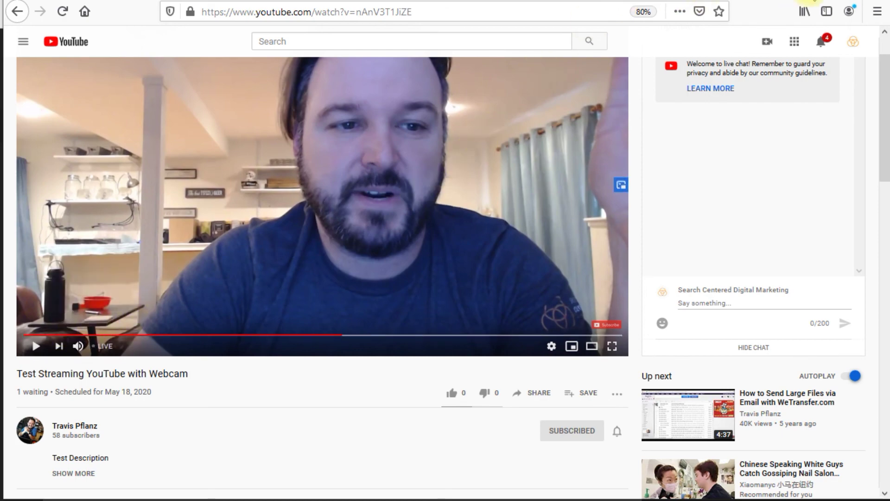
pyautogui.hotkey('alt', 'Tab')
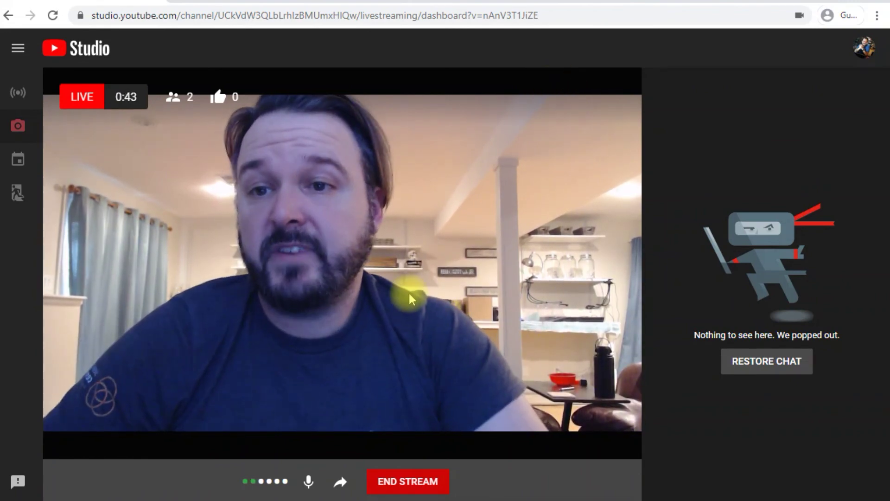
# Step: End and confirm the live stream, then open the finished stream for editing in Studio
pyautogui.click(408, 482)
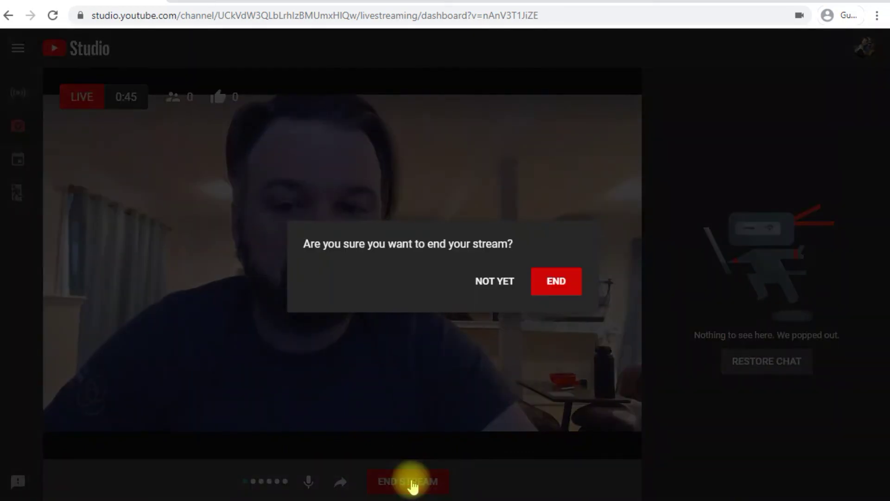
pyautogui.click(562, 280)
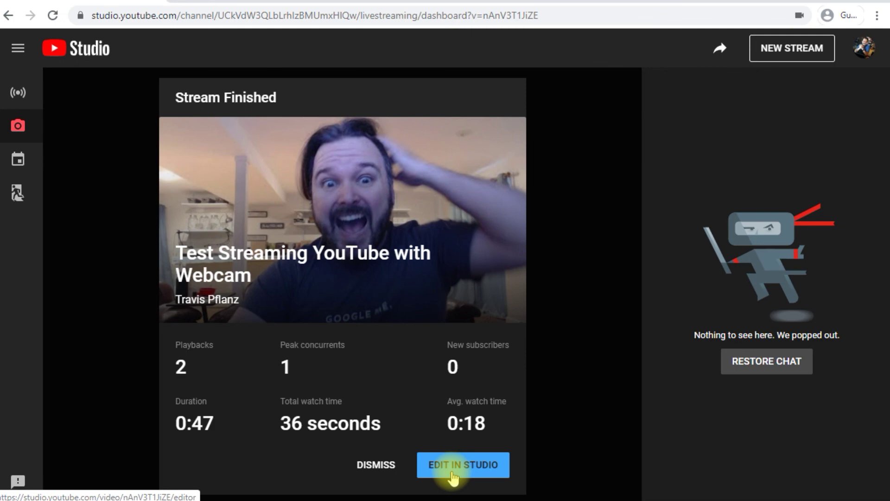
pyautogui.click(452, 478)
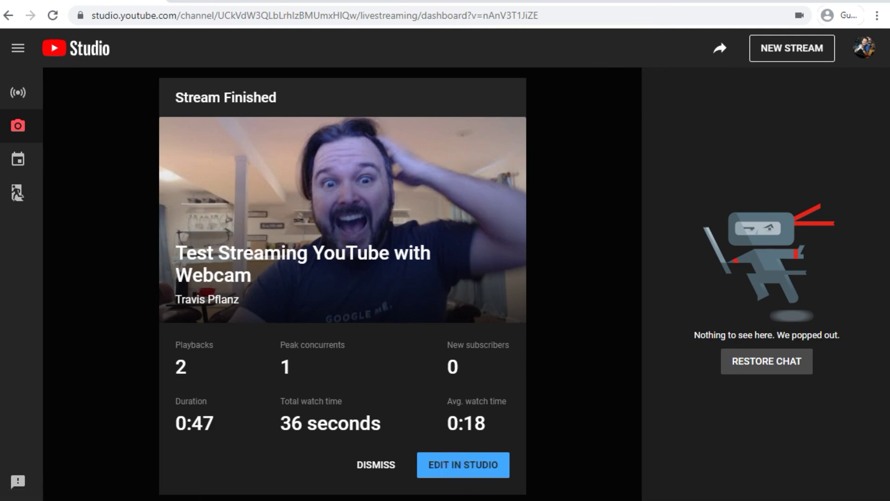
# Step: Bring the popout chat into view and send the test message 'Hi' from the viewer's account
pyautogui.moveTo(742, 19); pyautogui.dragTo(613, 50)
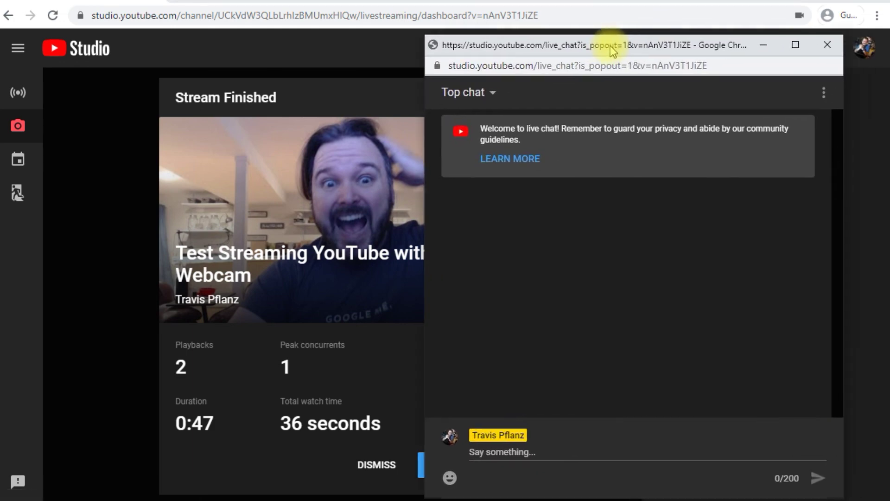
pyautogui.click(526, 450)
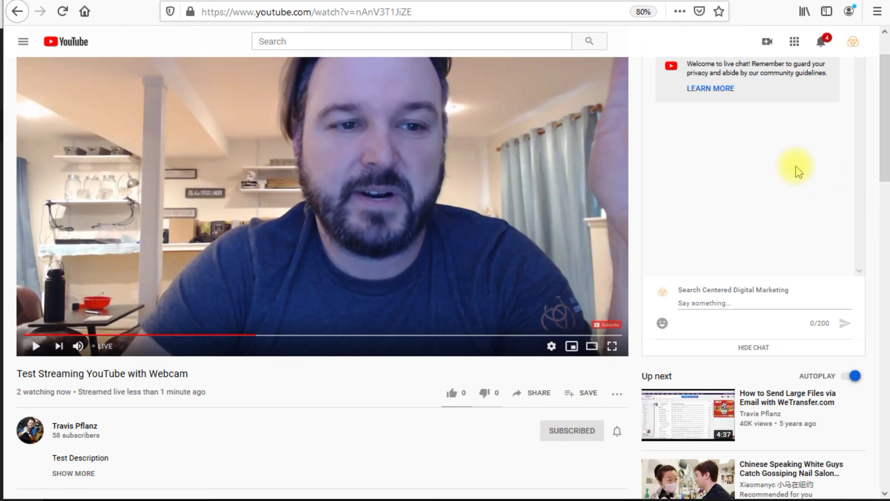
pyautogui.scroll(2, 885, 134)
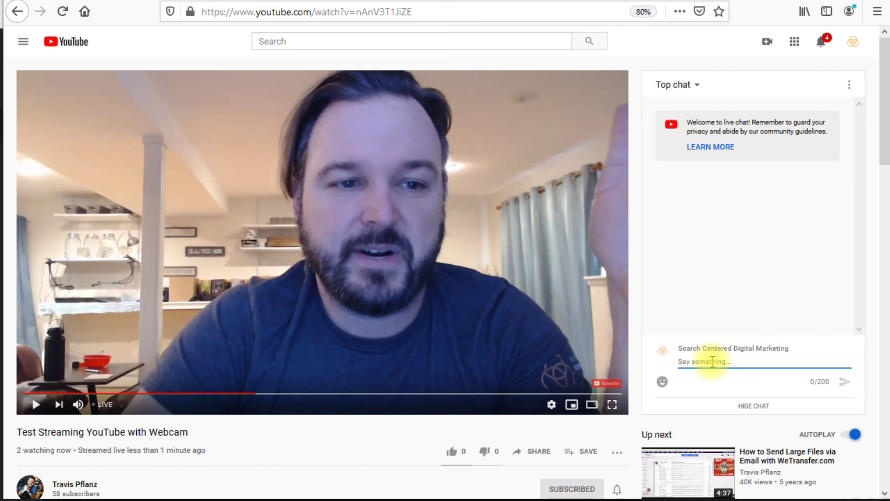
pyautogui.press('Return')
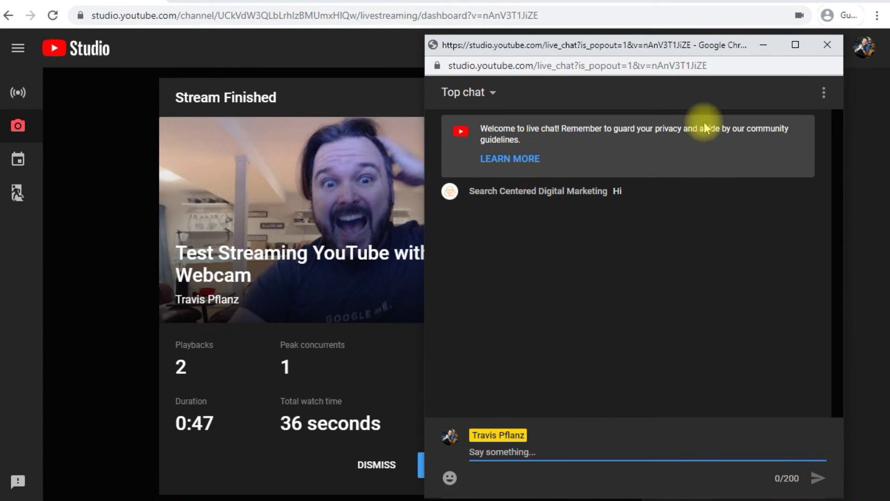
# Step: Move the popout chat to the upper right and narrow it beside the Stream Finished stats
pyautogui.moveTo(688, 46); pyautogui.dragTo(790, 44)
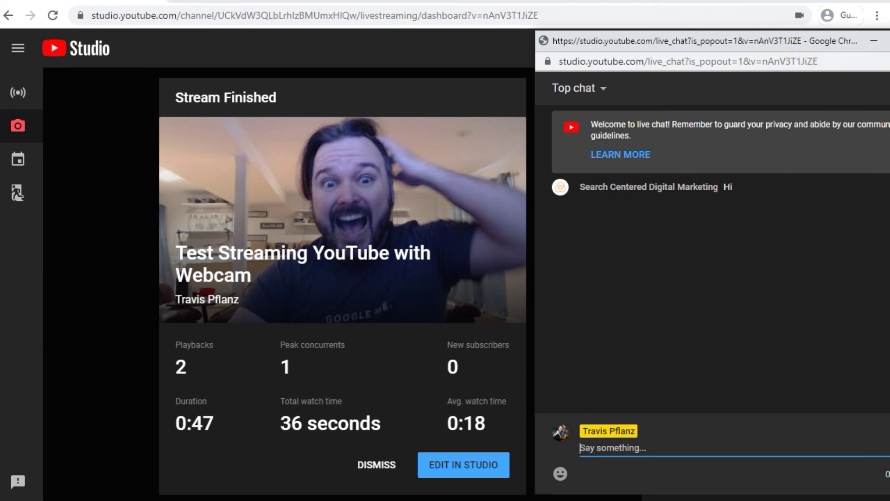
pyautogui.moveTo(888, 176)
pyautogui.mouseDown()
pyautogui.moveTo(861, 175)
pyautogui.moveTo(875, 178)
pyautogui.mouseUp()
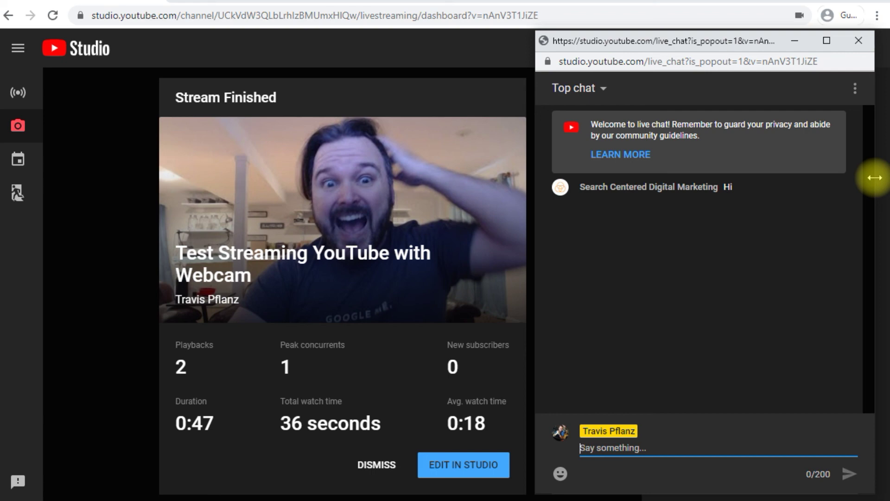
# Step: Start a new stream from the sidebar Stream icon, dismissing the offer to reuse previous settings
pyautogui.click(18, 99)
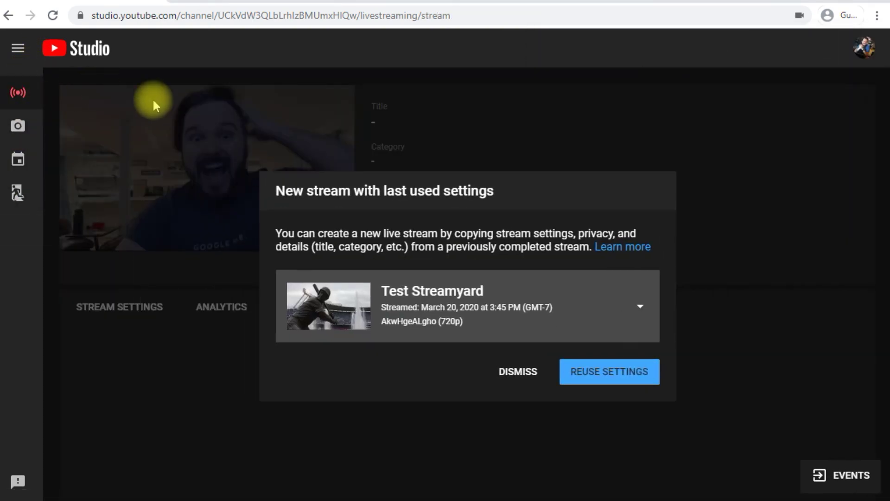
pyautogui.click(519, 373)
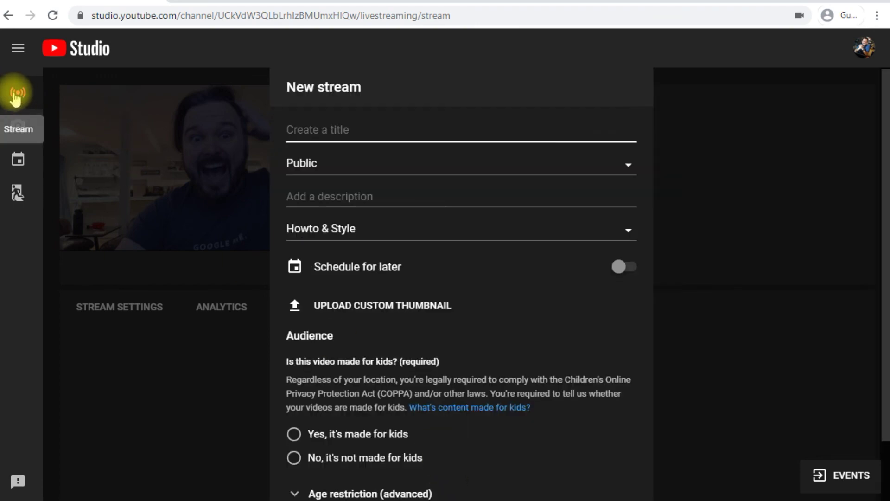
pyautogui.scroll(-2, 373, 336)
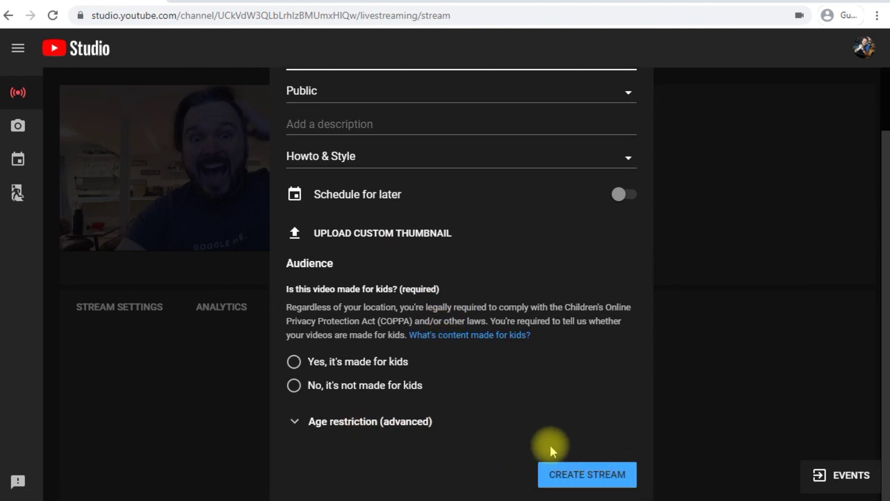
pyautogui.scroll(2, 503, 385)
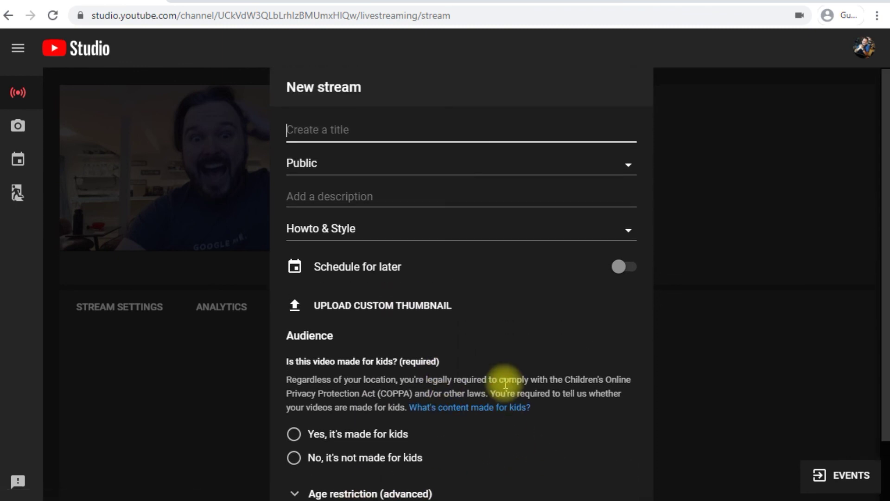